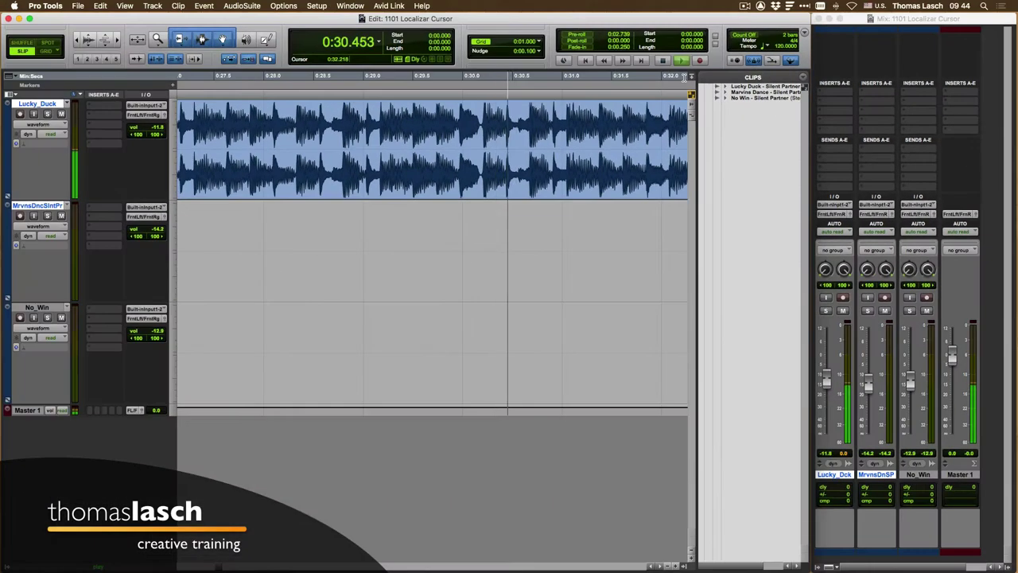
Step: Jump the edit view to the running playback position with the playback cursor locator, and stop playback
click(755, 97)
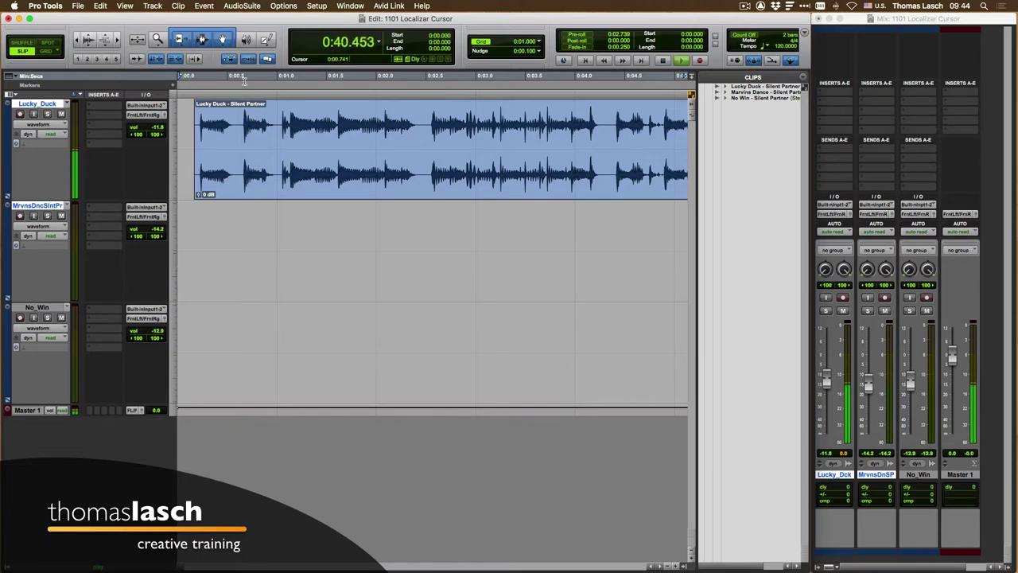
click(686, 77)
key(space)
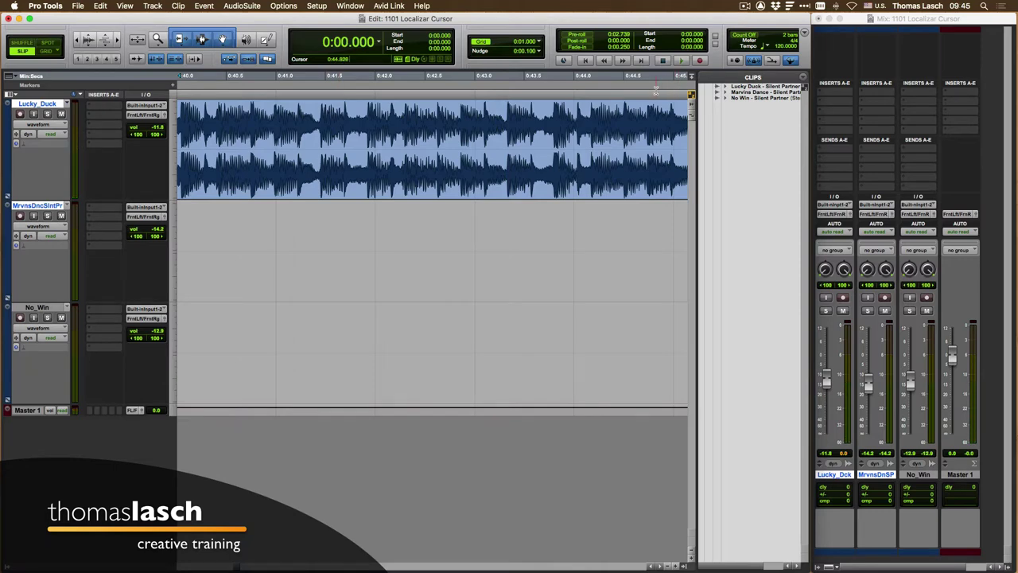
Step: Bring the edit view back to the stopped playback cursor with its locator in the ruler, at the session start
scroll(640, 89, left, 2)
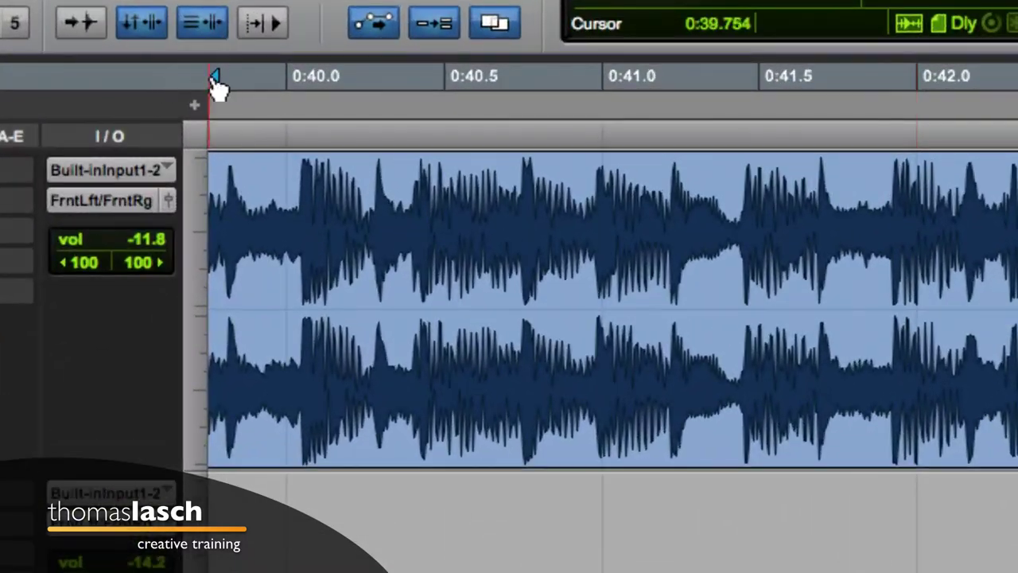
drag(217, 80, 223, 86)
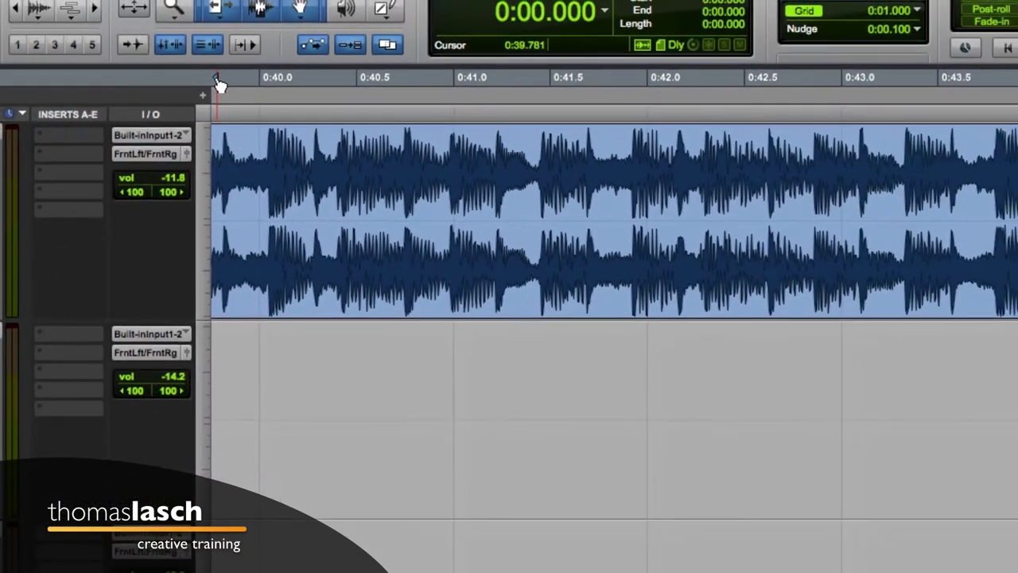
key(Return)
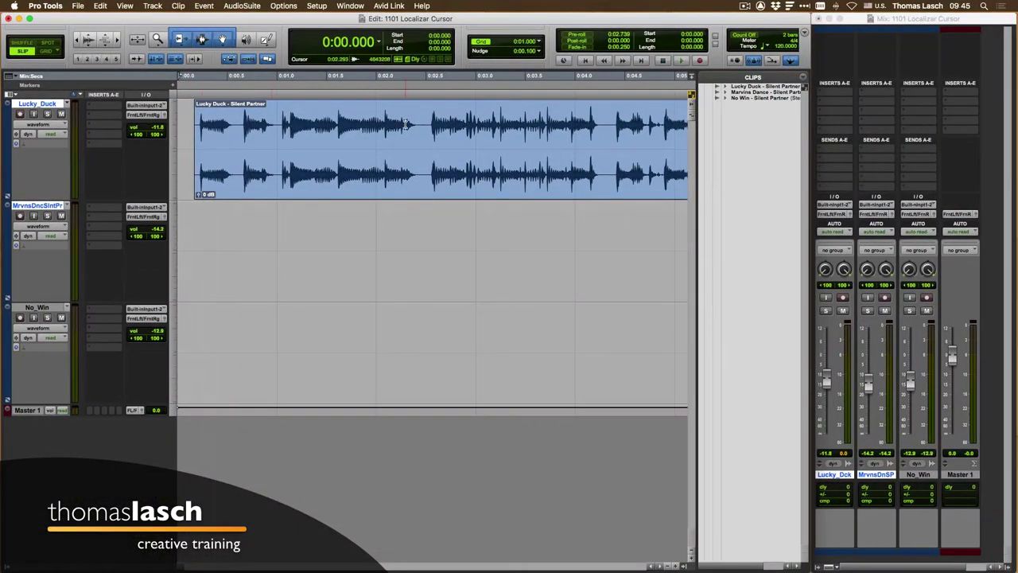
Step: Select 0:01.584 to 0:12.336 on the Lucky_Duck track, view the selection's start and end, and return to the session start
click(337, 128)
drag(336, 127, 627, 133)
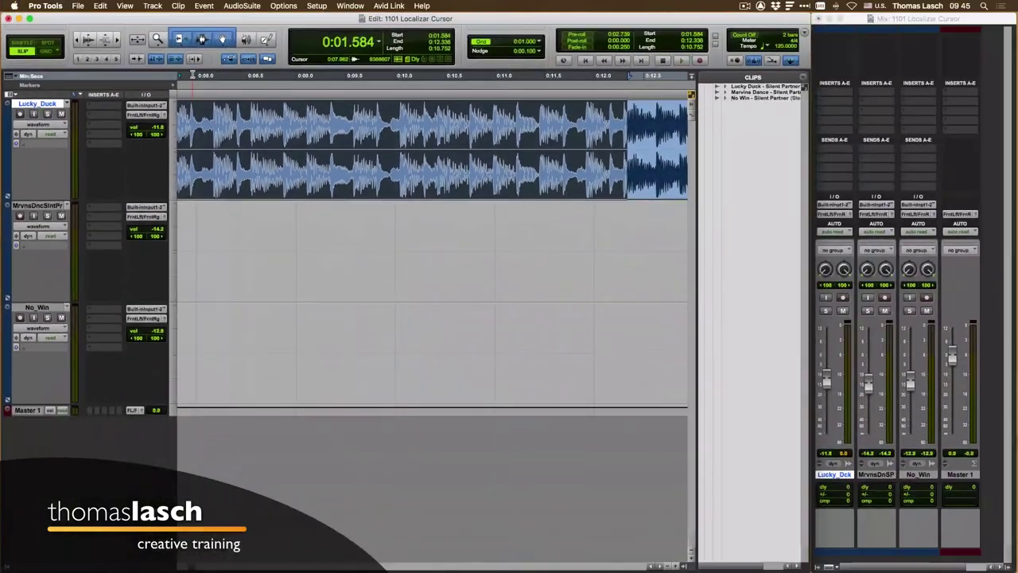
key(Left)
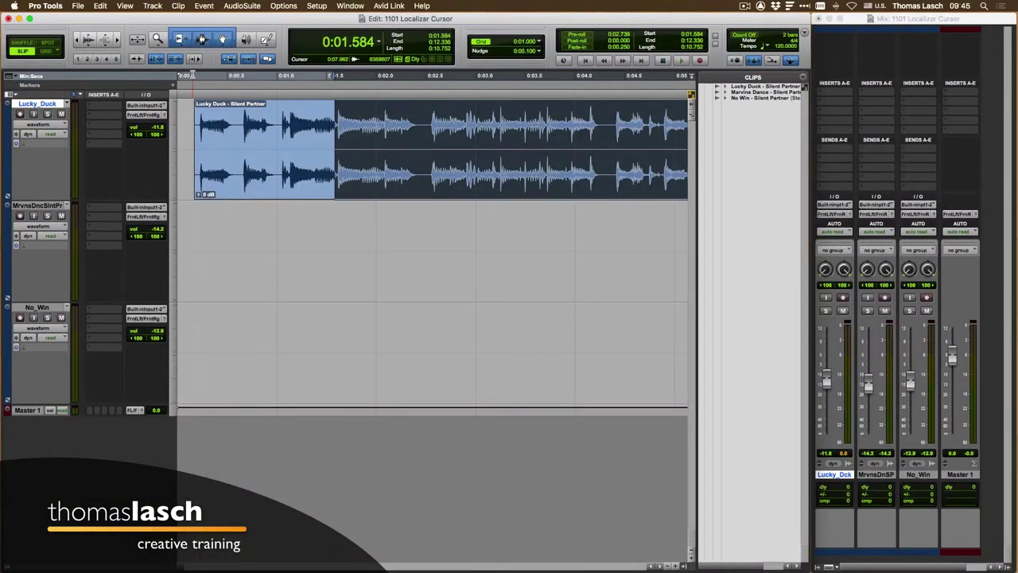
key(Right)
key(Left)
key(Return)
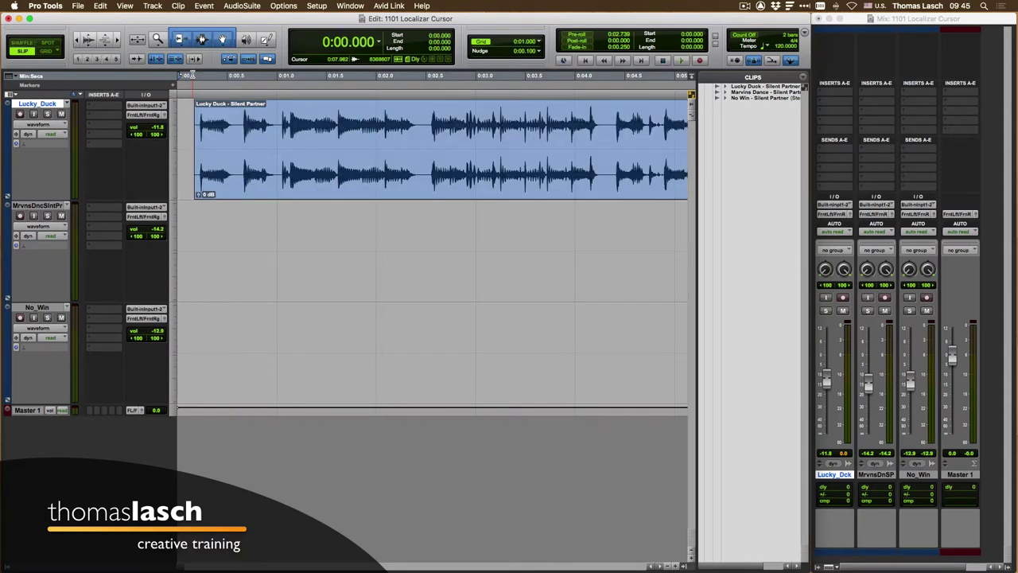
Step: Select the Marvins Dance clip from the clip list, play it from its start and stop playback
click(753, 92)
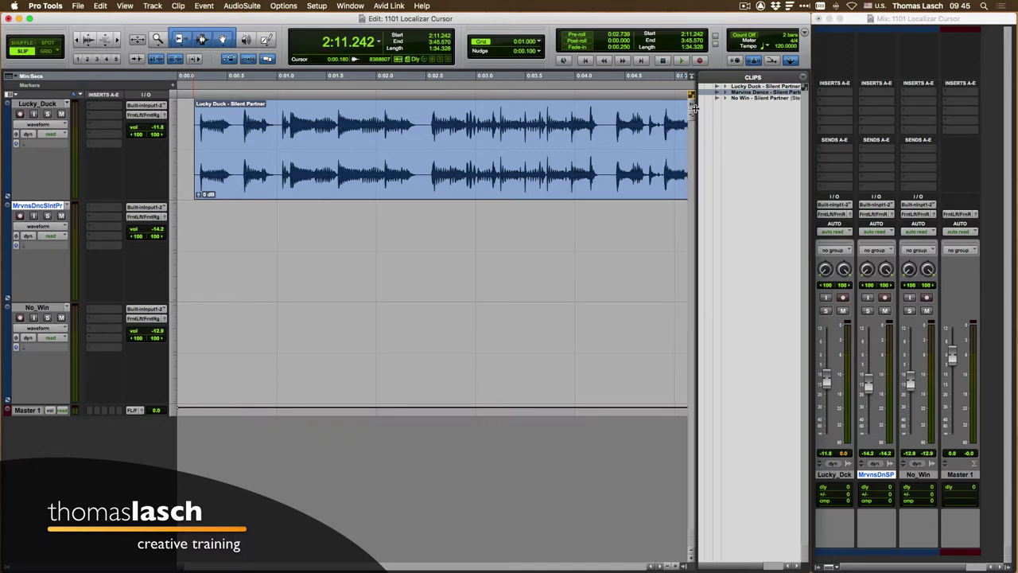
drag(694, 109, 691, 109)
click(757, 93)
click(757, 96)
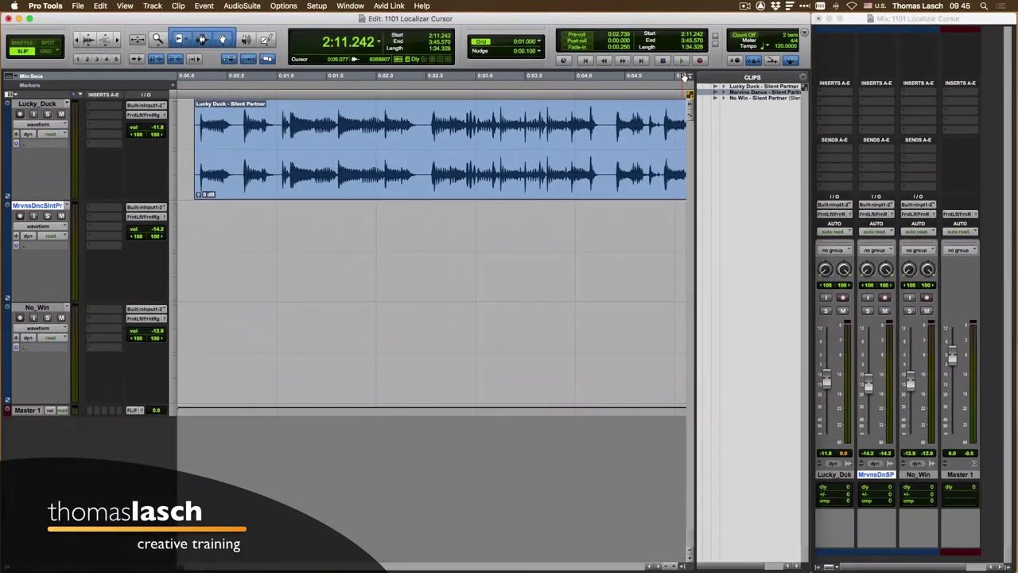
key(space)
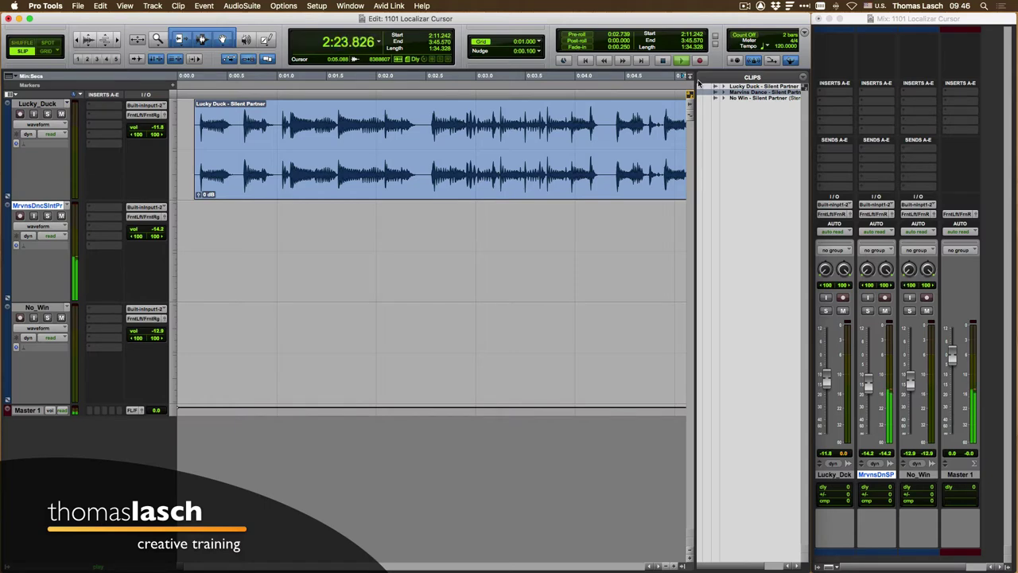
key(space)
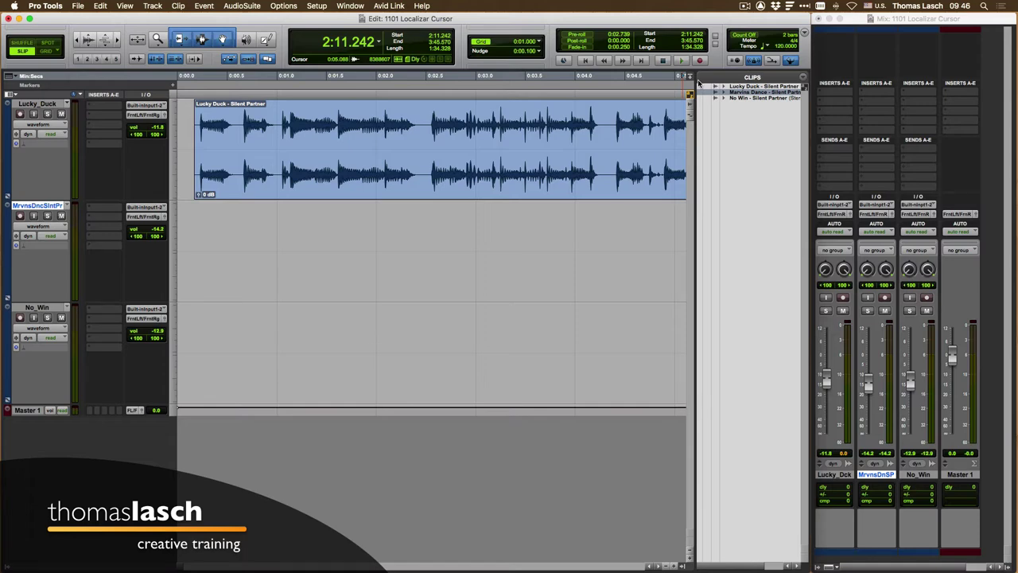
Step: Set Edit Window Scrolling to After Playback and test it by playing the selected Marvins Dance clip
click(285, 6)
mouse_move(352, 149)
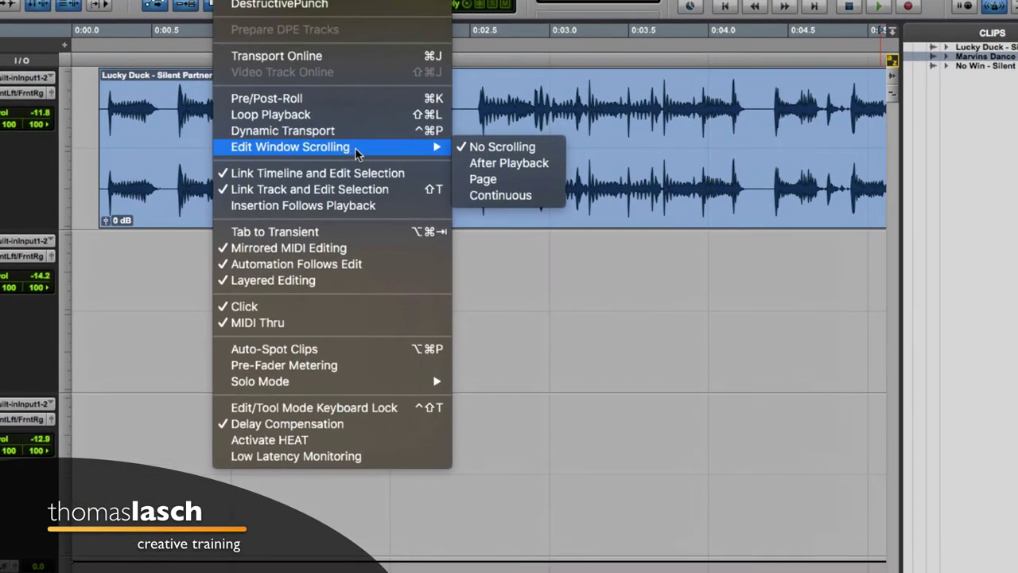
click(515, 167)
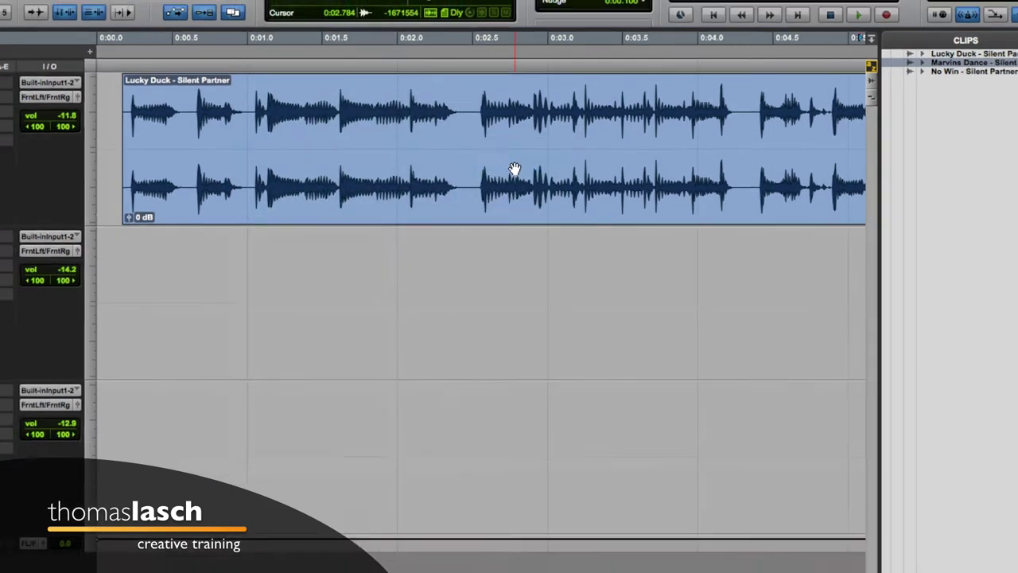
key(space)
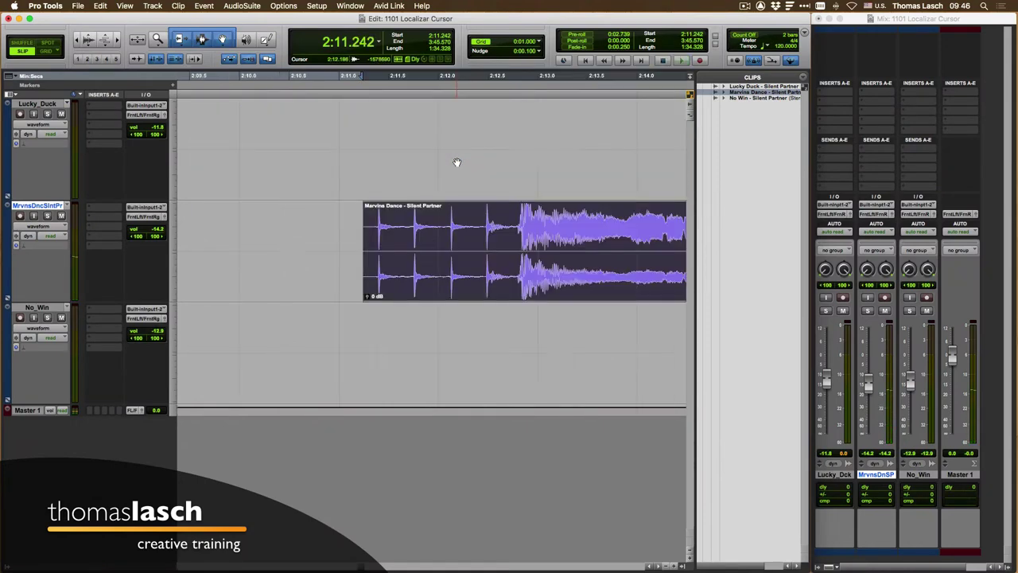
Step: Return to the session start and play the beginning of the Lucky Duck clip, stopping after a short passage
key(Return)
key(space)
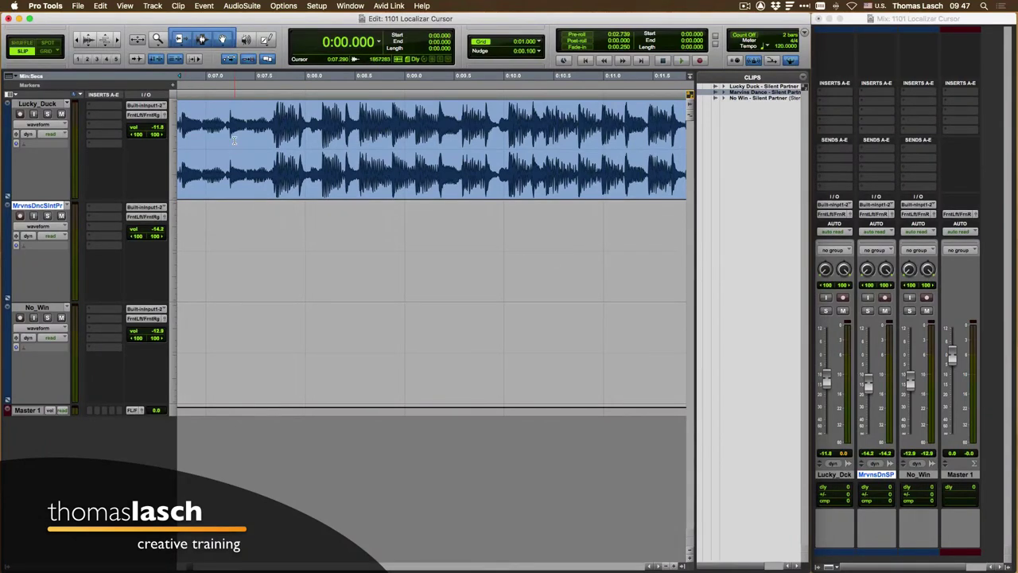
key(space)
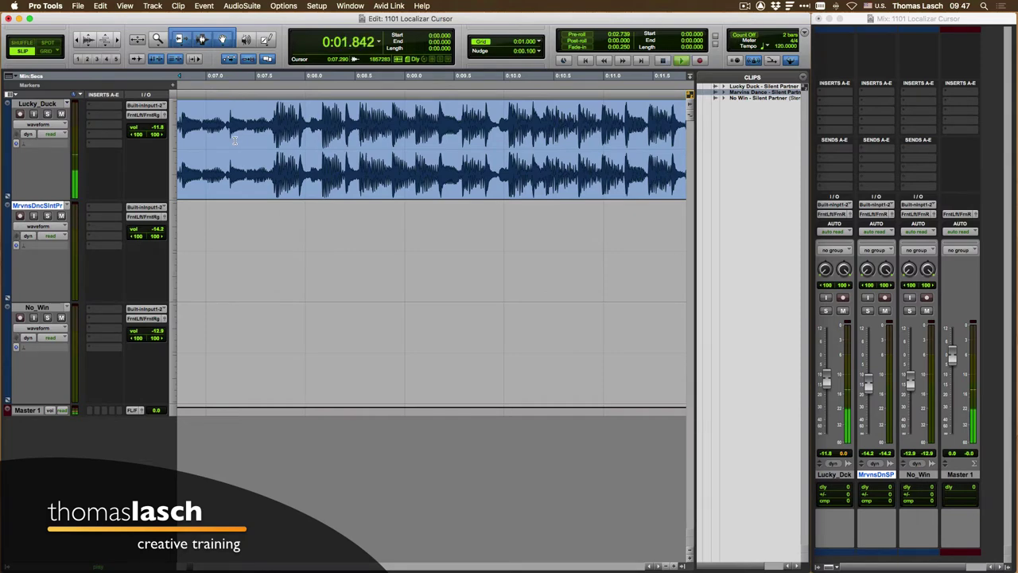
key(space)
Step: Place the edit cursor at 0:10.144 on the Lucky_Duck track, play from there and stop
scroll(416, 133, right, 10)
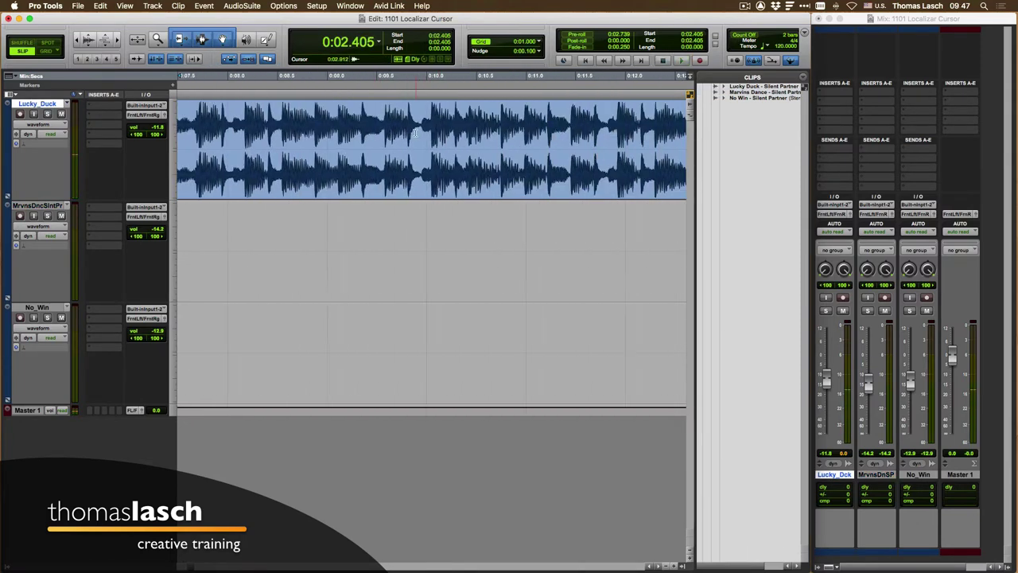
click(414, 133)
key(space)
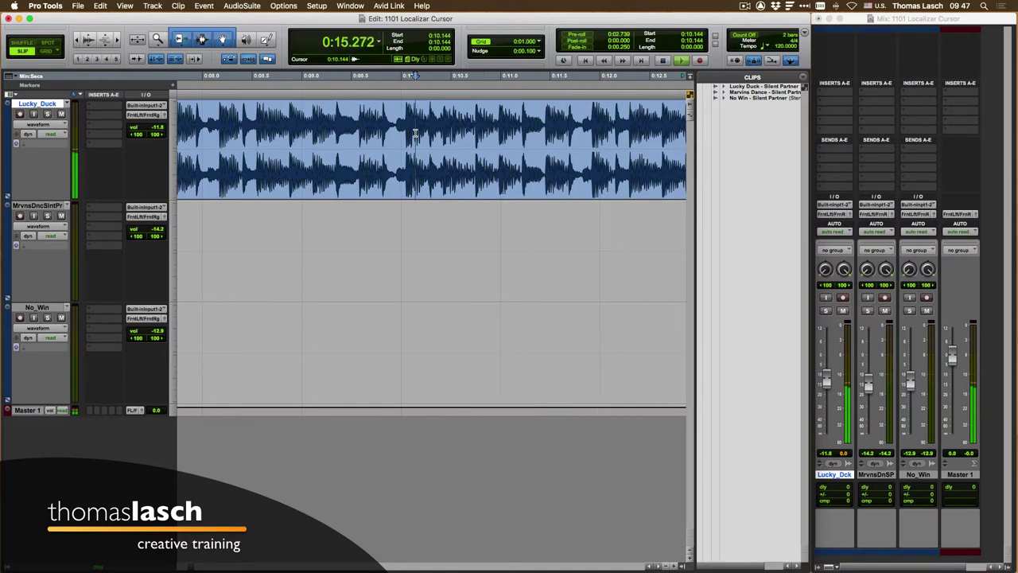
key(space)
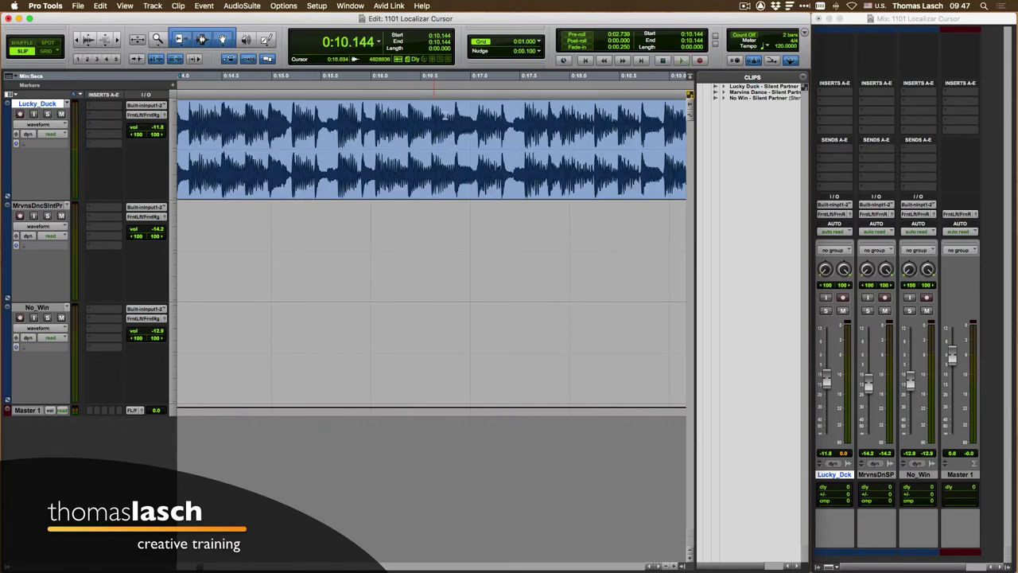
Step: Set Edit Window Scrolling to Page
click(290, 8)
mouse_move(326, 151)
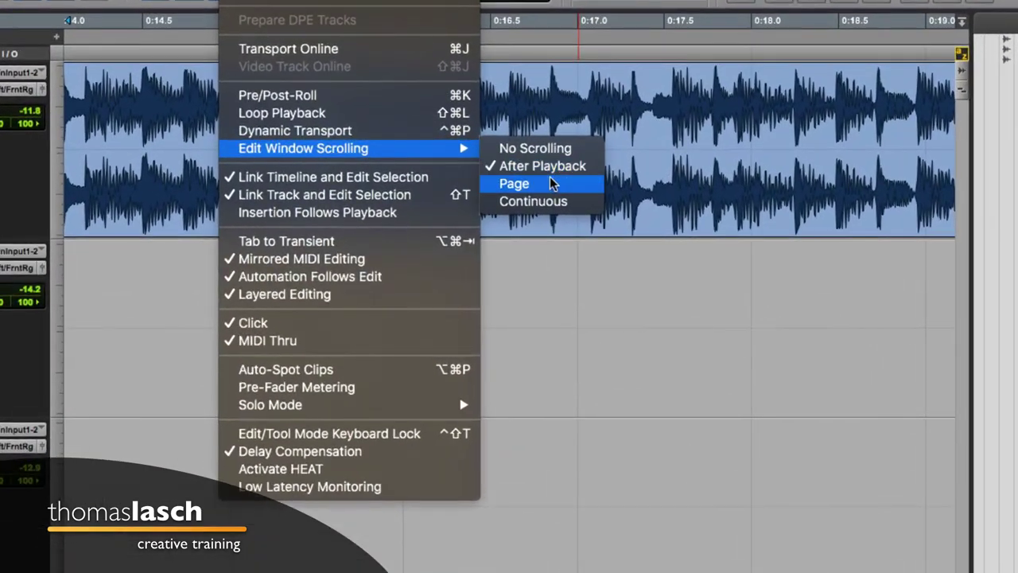
click(549, 184)
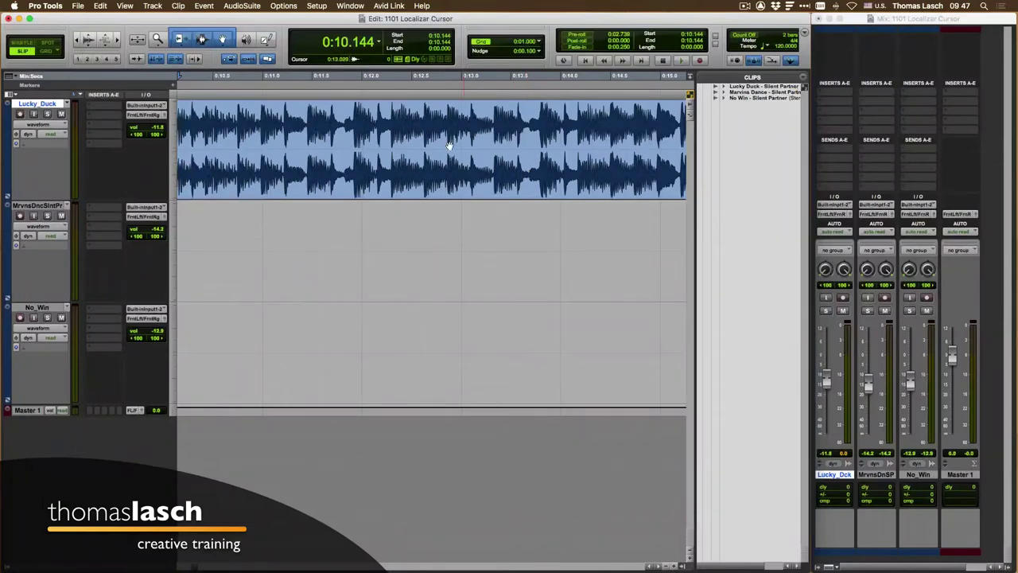
Step: Play the Lucky_Duck track from 0:12.581 through several screens, stop, and bring the view back to the cursor
click(420, 129)
key(space)
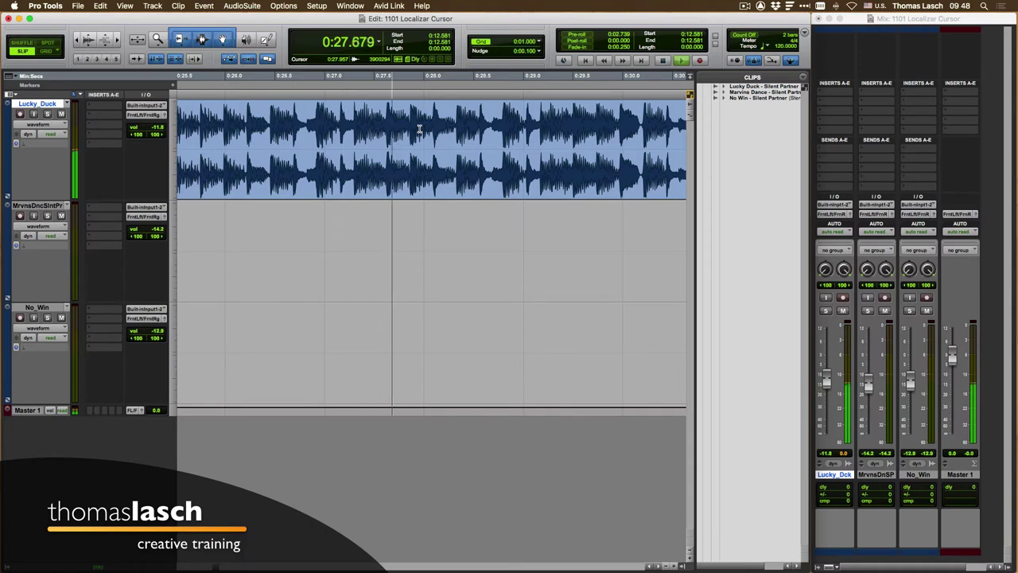
key(space)
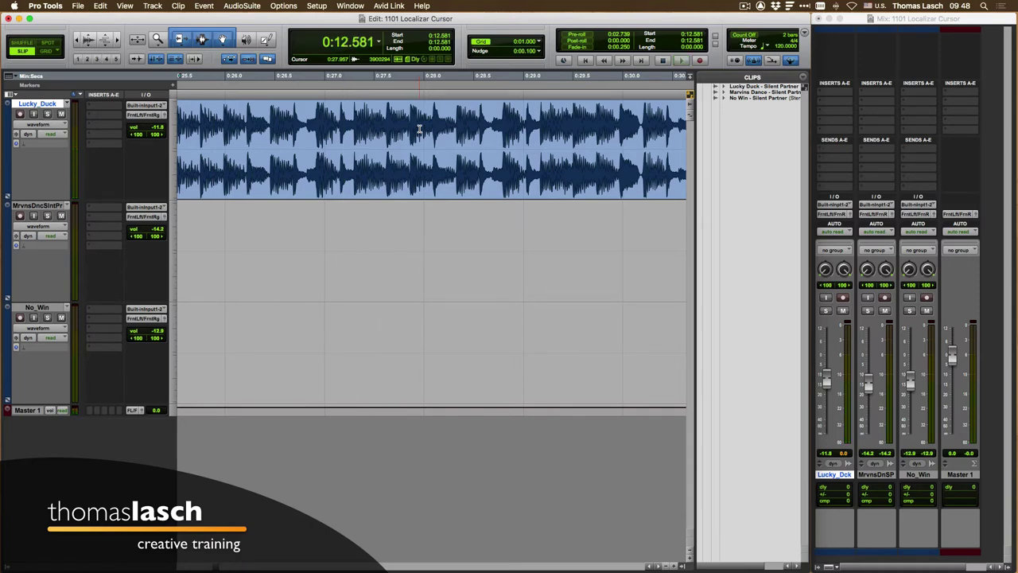
scroll(420, 130, right, 1)
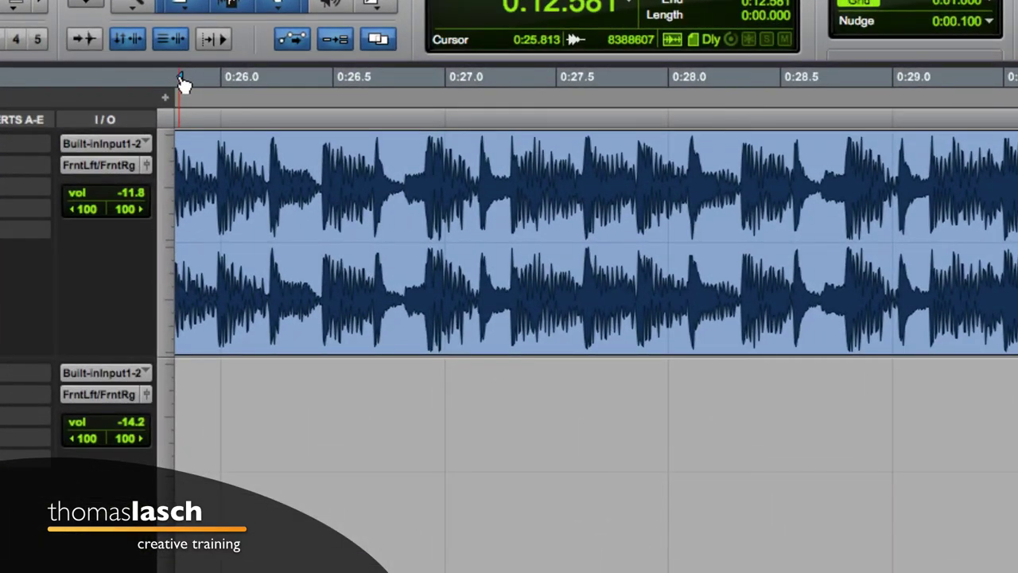
key(Left)
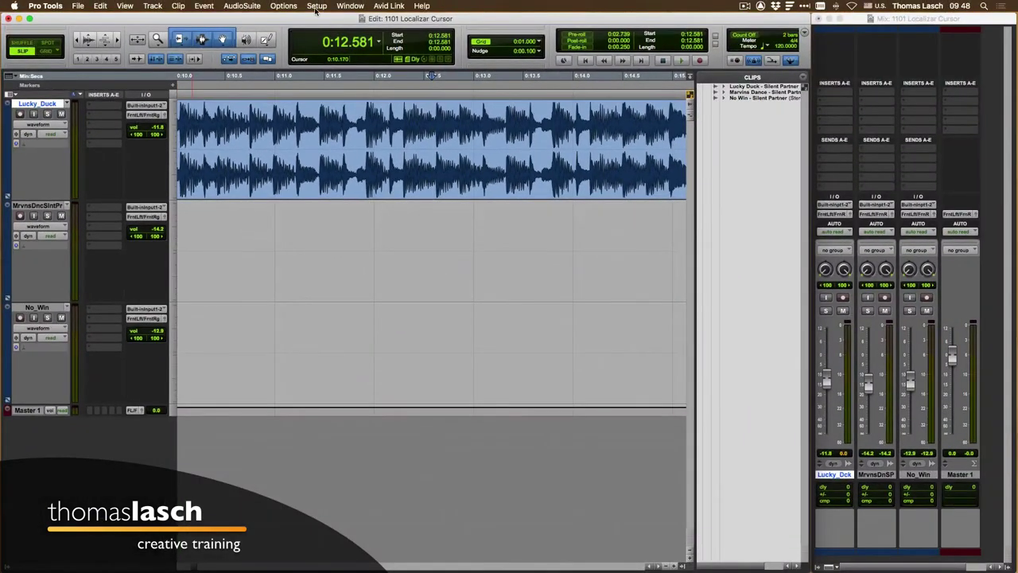
Step: Set Edit Window Scrolling to Continuous and start playback from the current cursor position
click(288, 9)
mouse_move(334, 149)
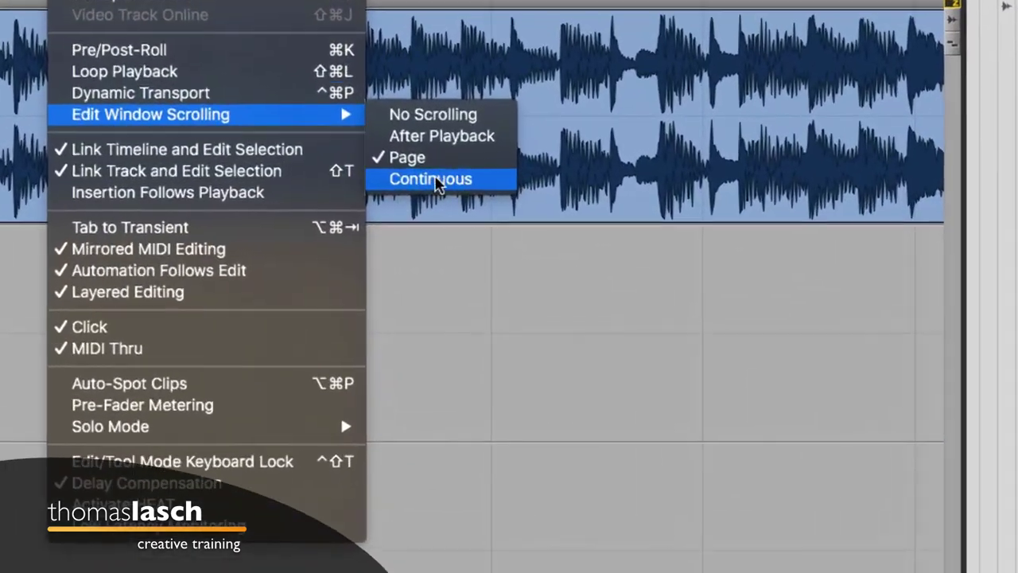
click(436, 180)
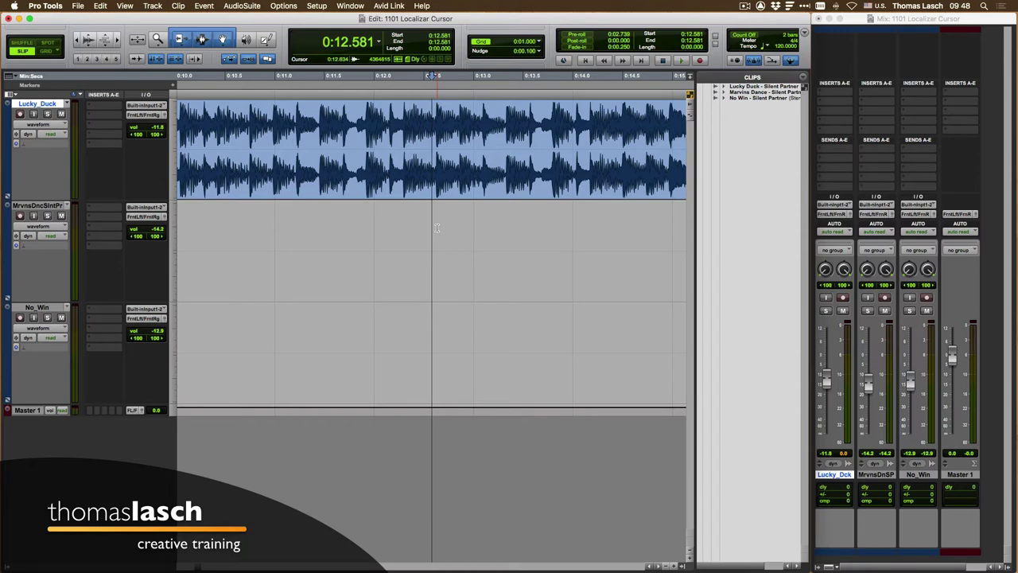
key(space)
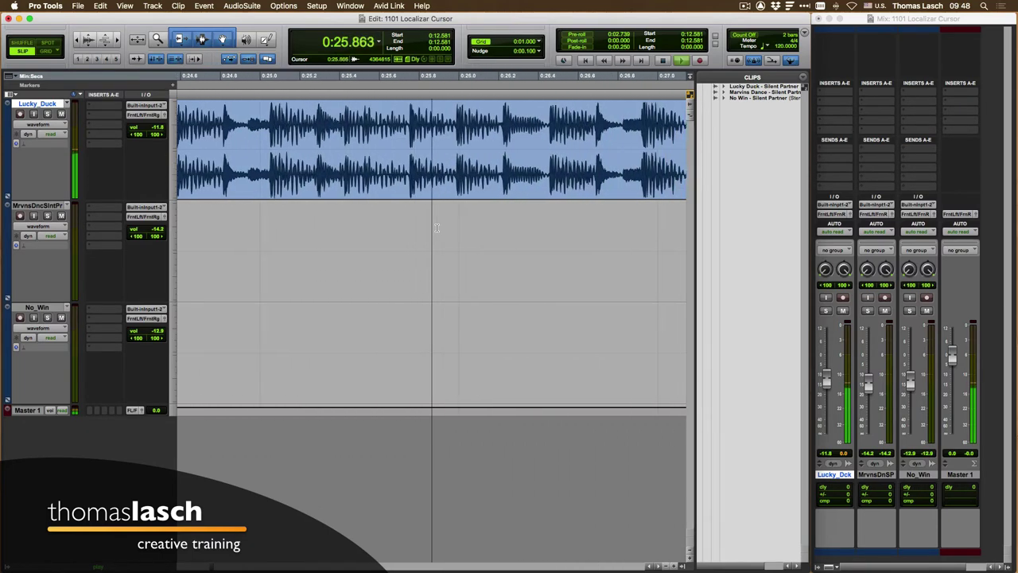
Step: Zoom the timeline out and in during playback, and finish by stopping and returning to the session start
key(r)
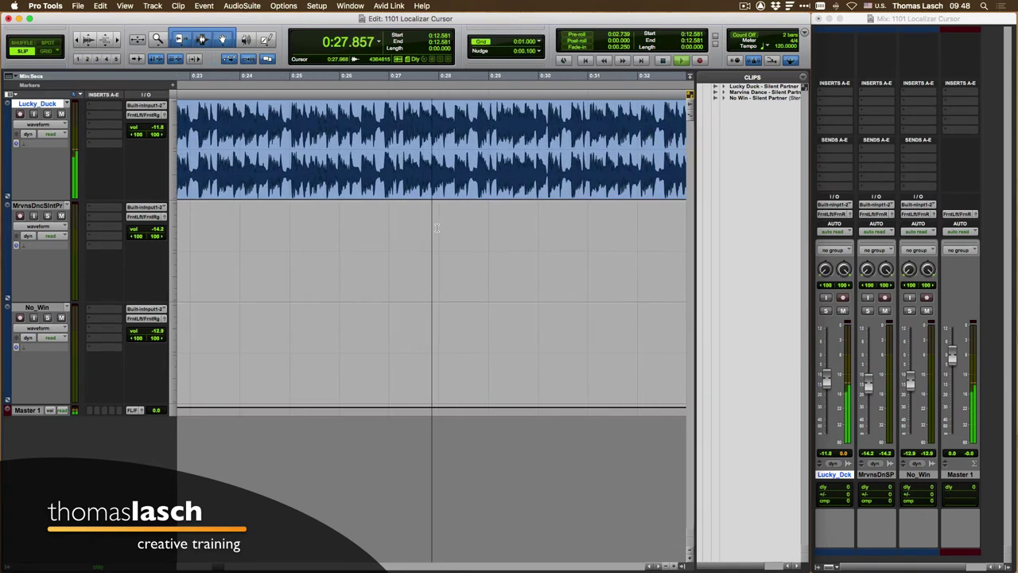
key(t)
key(t)
key(t)
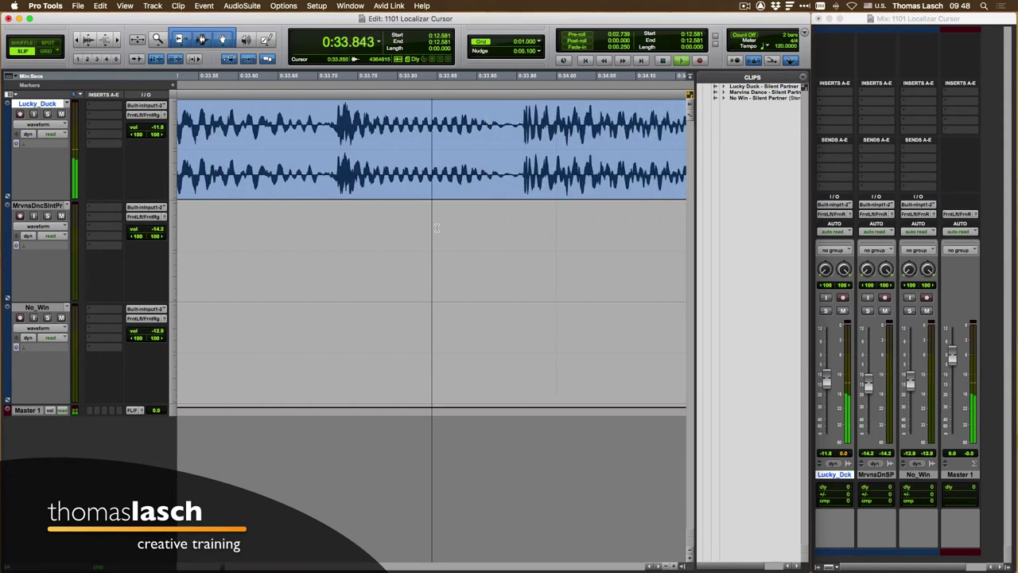
key(r)
key(r)
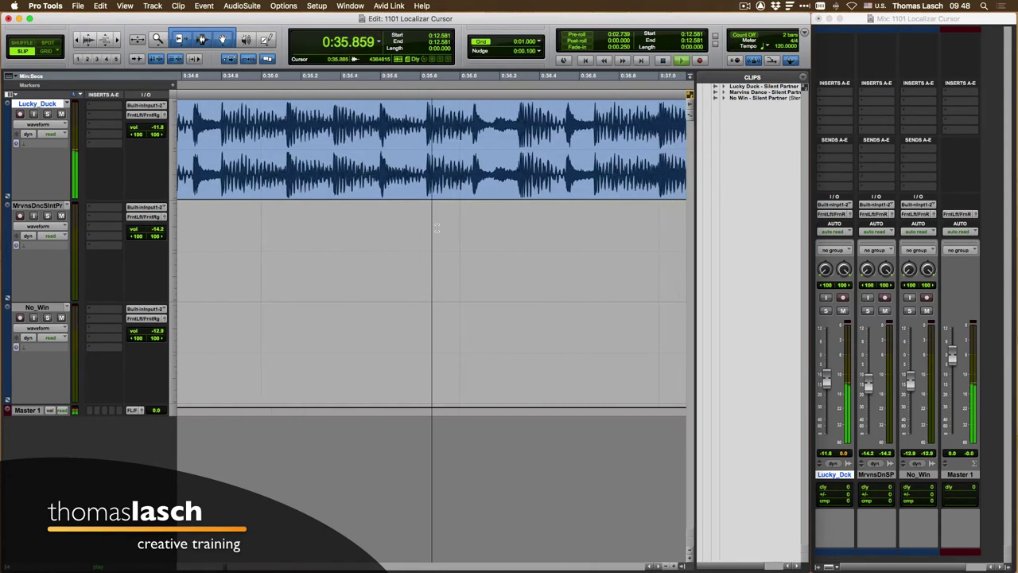
key(t)
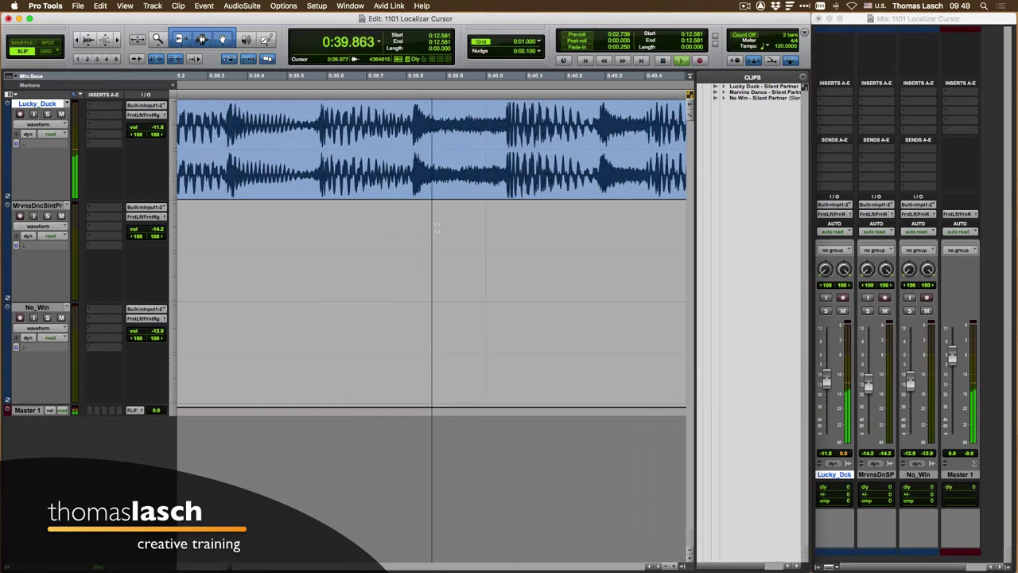
key(space)
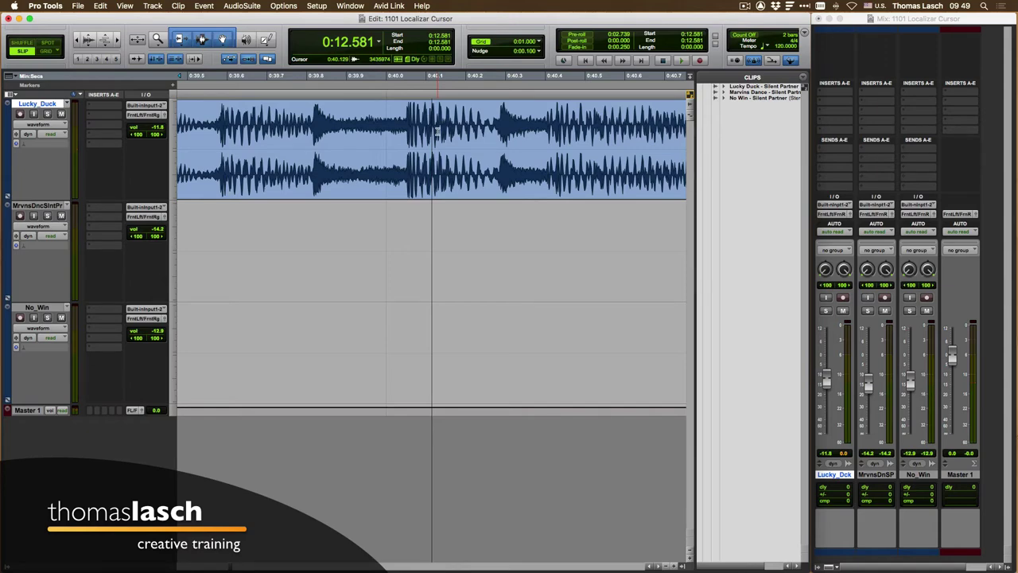
key(Return)
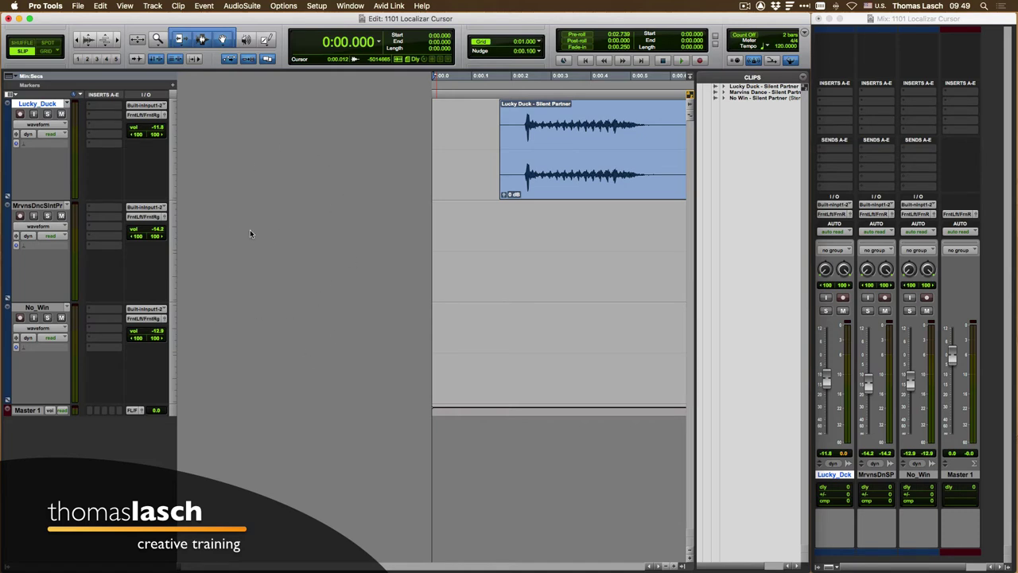
Step: Audition the session twice from its start with continuous scrolling, reviewing the Edit Window Scrolling options between the two playbacks
key(space)
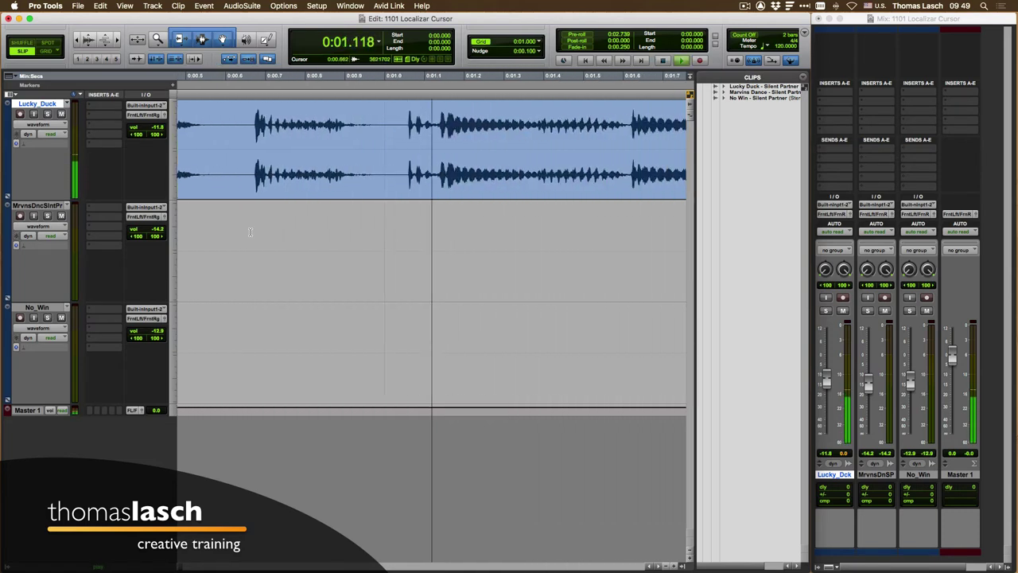
key(space)
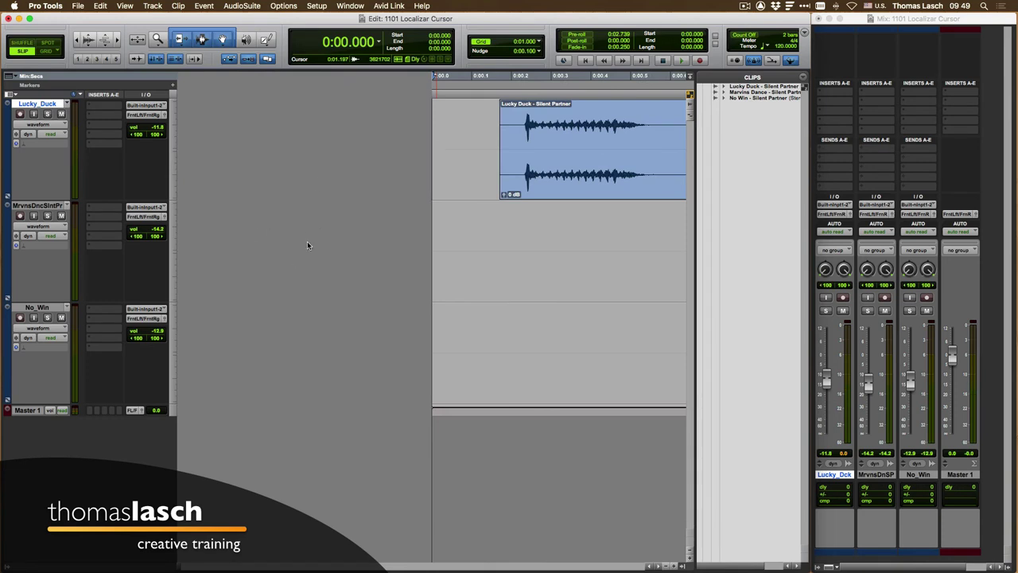
click(285, 5)
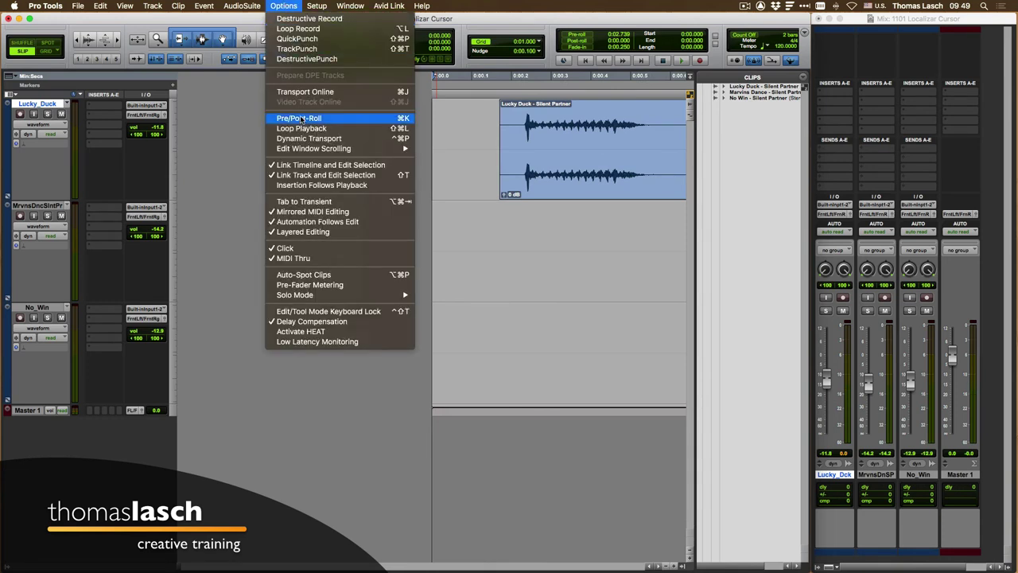
mouse_move(305, 153)
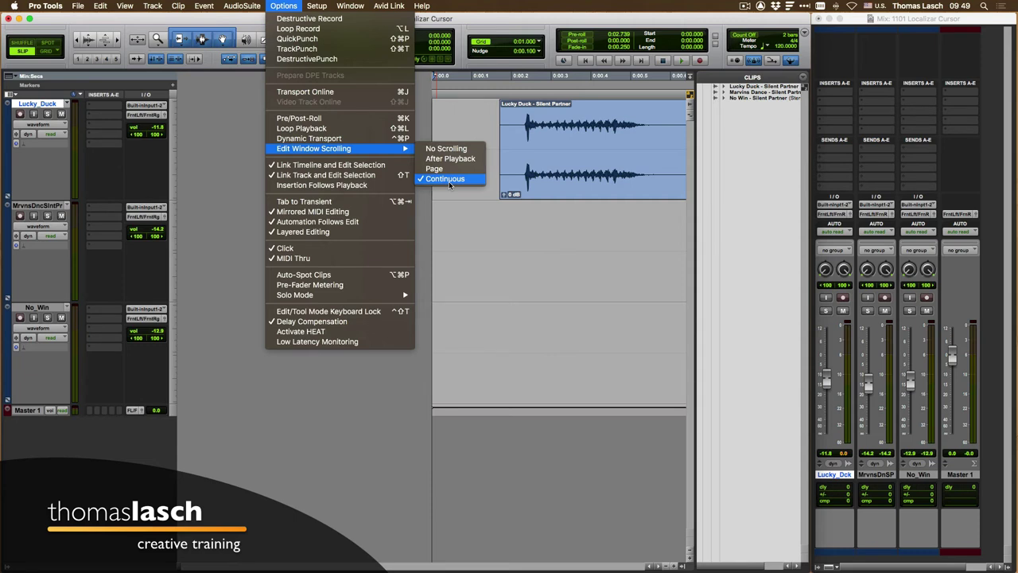
click(453, 224)
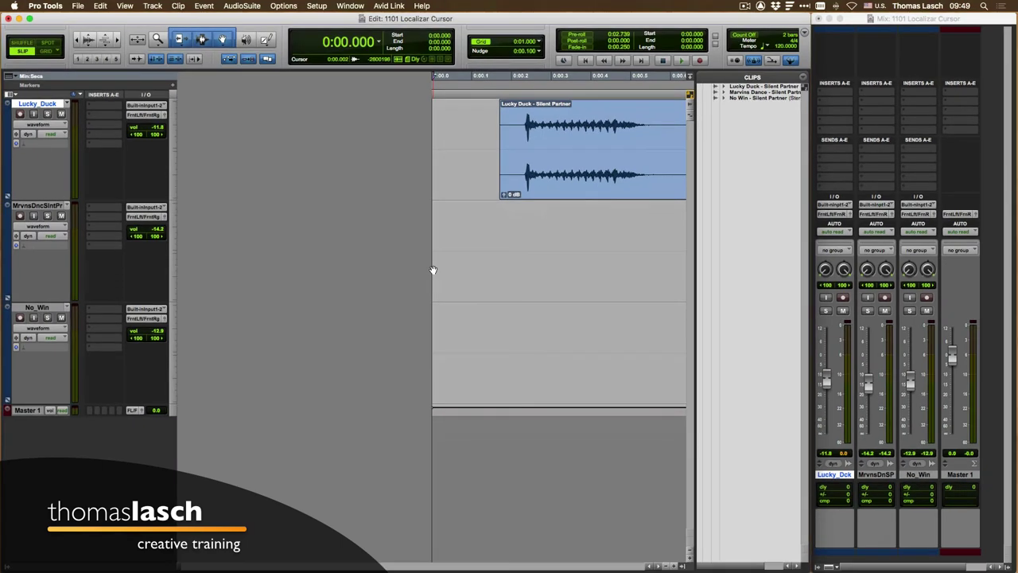
key(space)
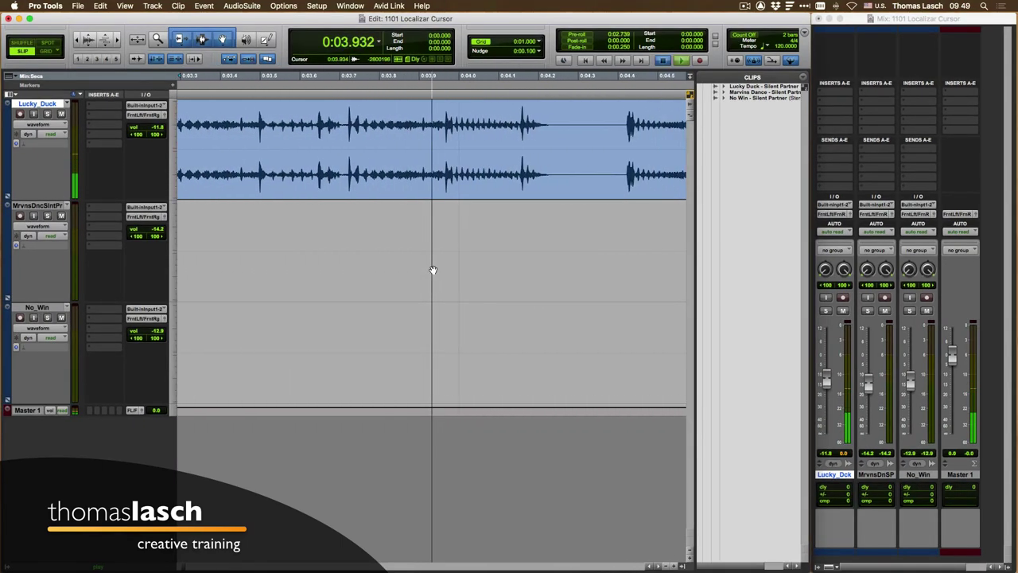
key(space)
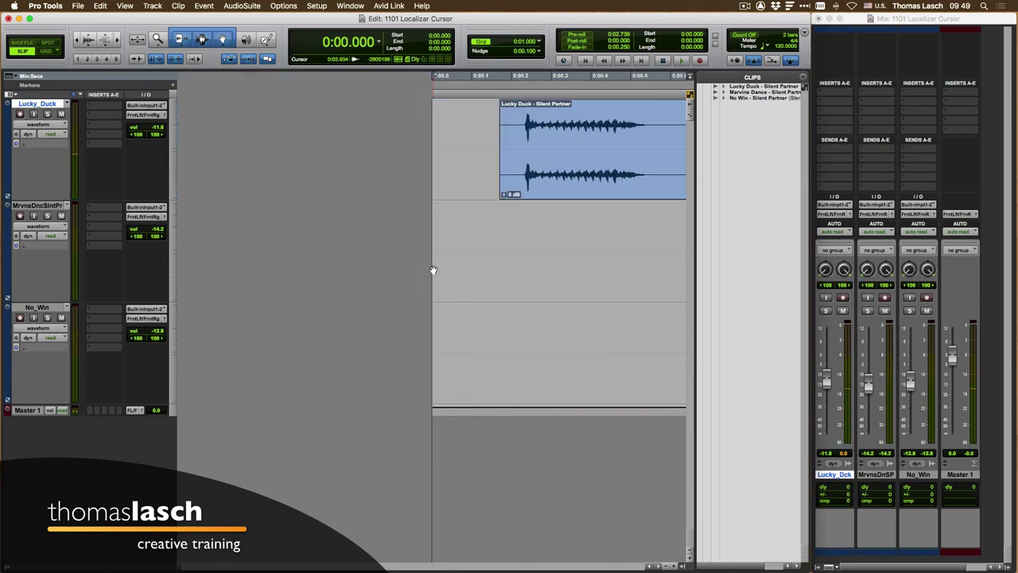
Step: Zoom the timeline out three levels and set Edit Window Scrolling to No Scrolling
key(super+bracketleft)
key(super+bracketleft)
key(super+bracketleft)
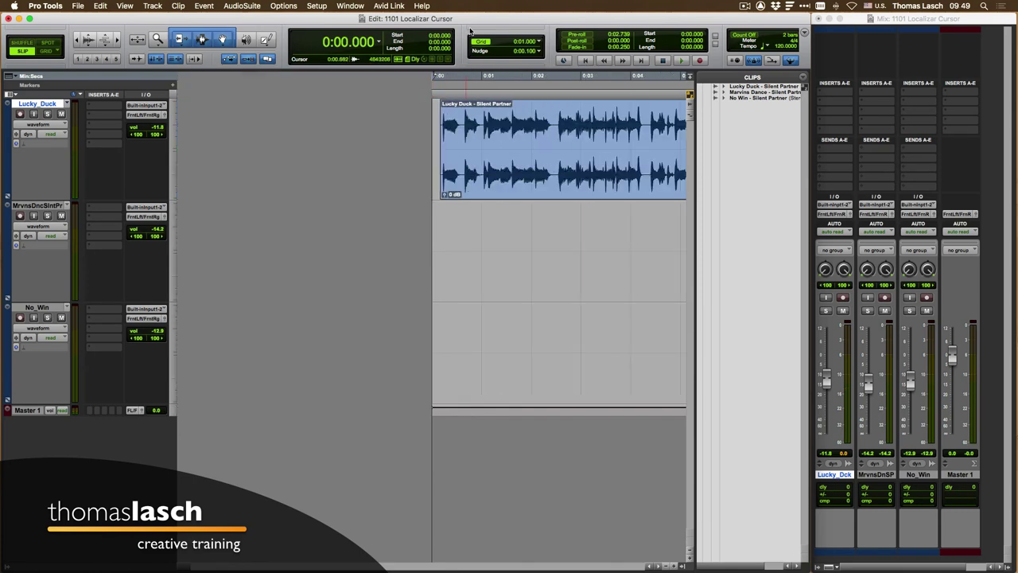
click(276, 7)
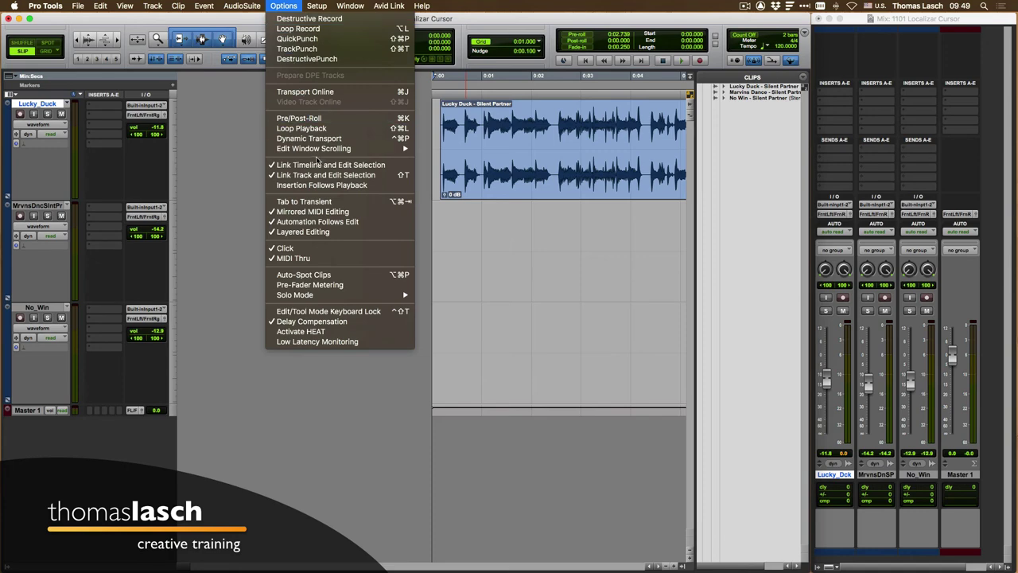
mouse_move(387, 151)
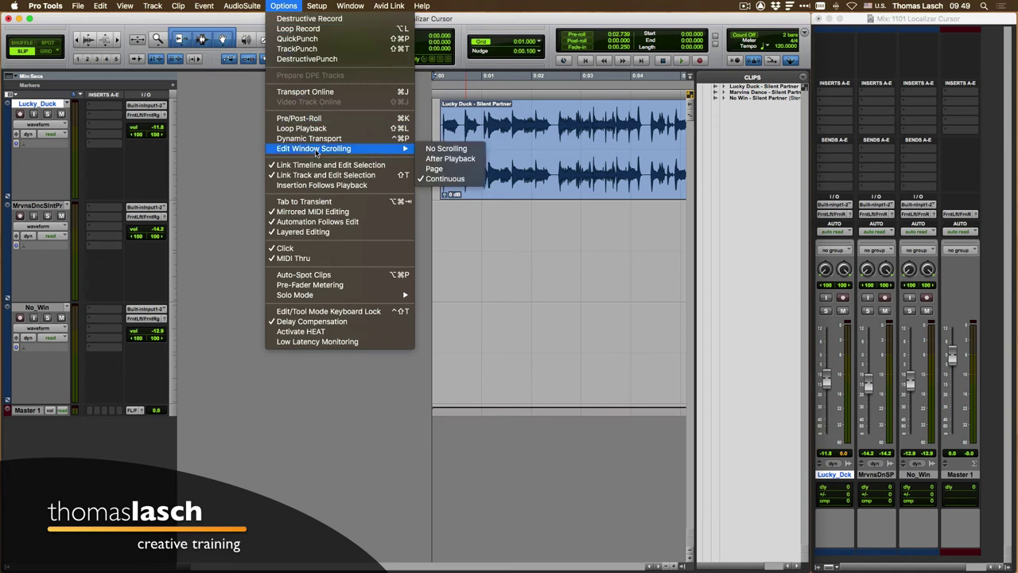
click(447, 149)
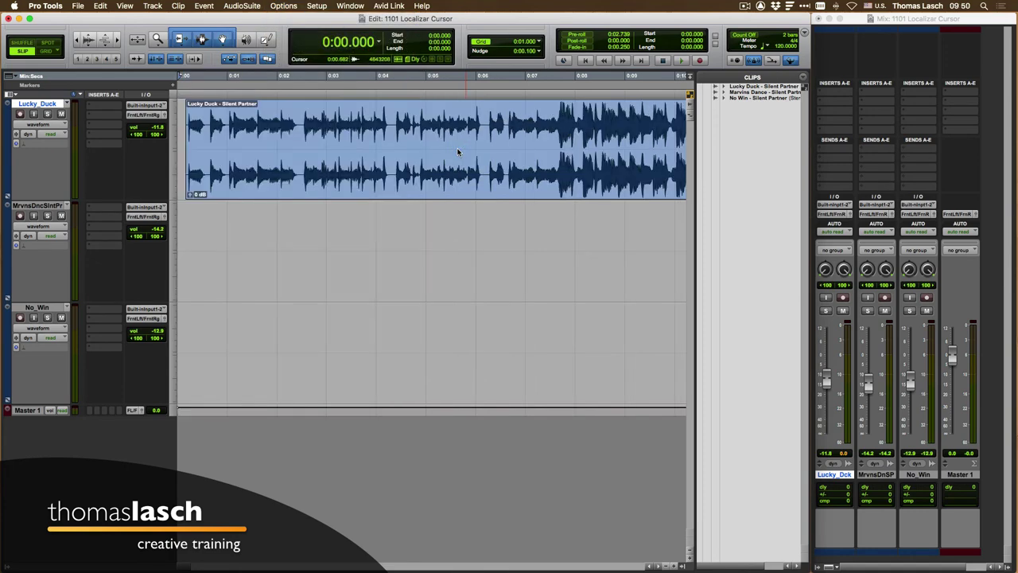
Step: Start playback from 2:50.666 in the Marvins Dance clip and zoom in closely on its waveform while it plays
scroll(458, 151, right, 20)
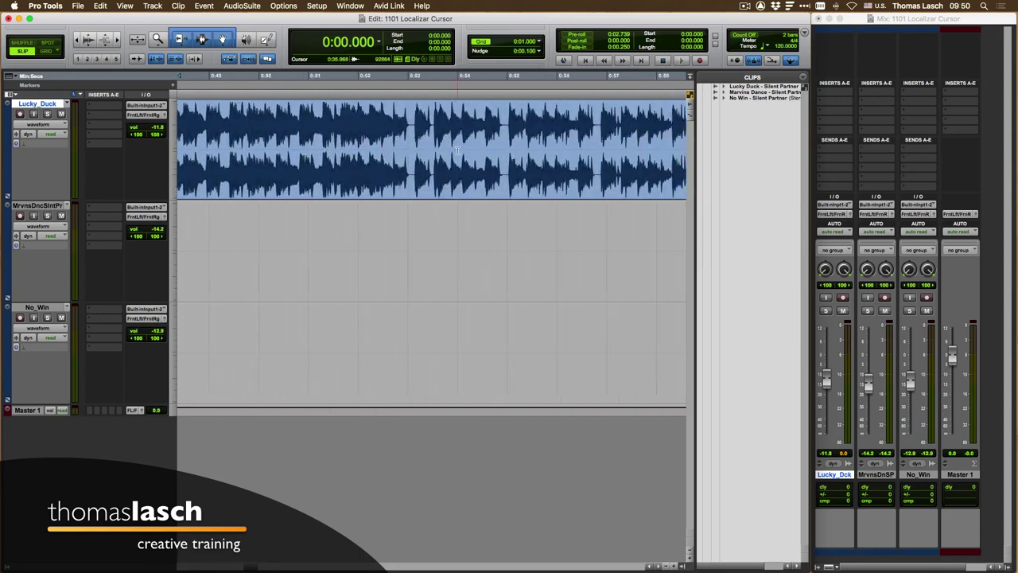
scroll(459, 152, down, 5)
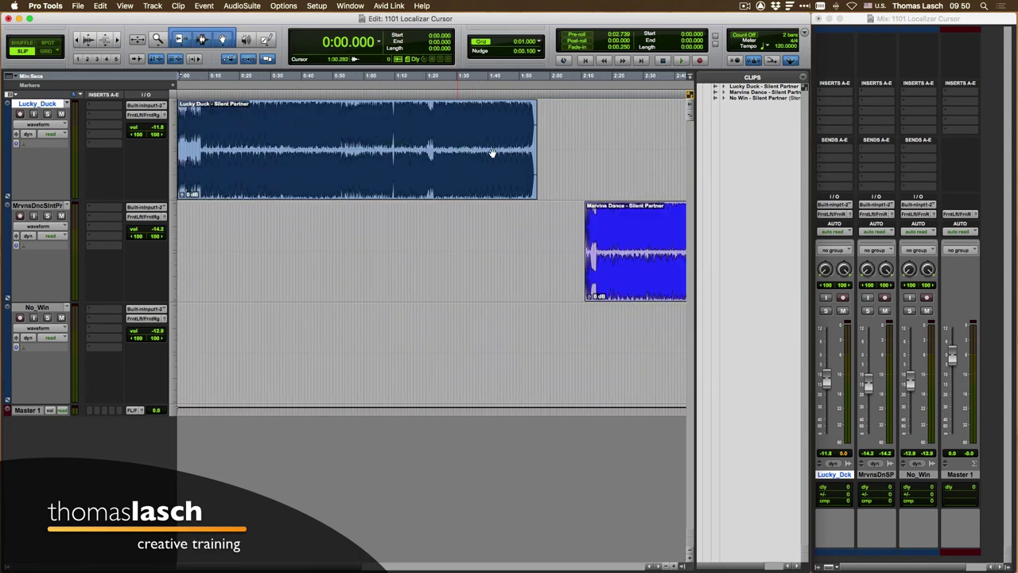
click(443, 215)
key(space)
scroll(442, 214, up, 3)
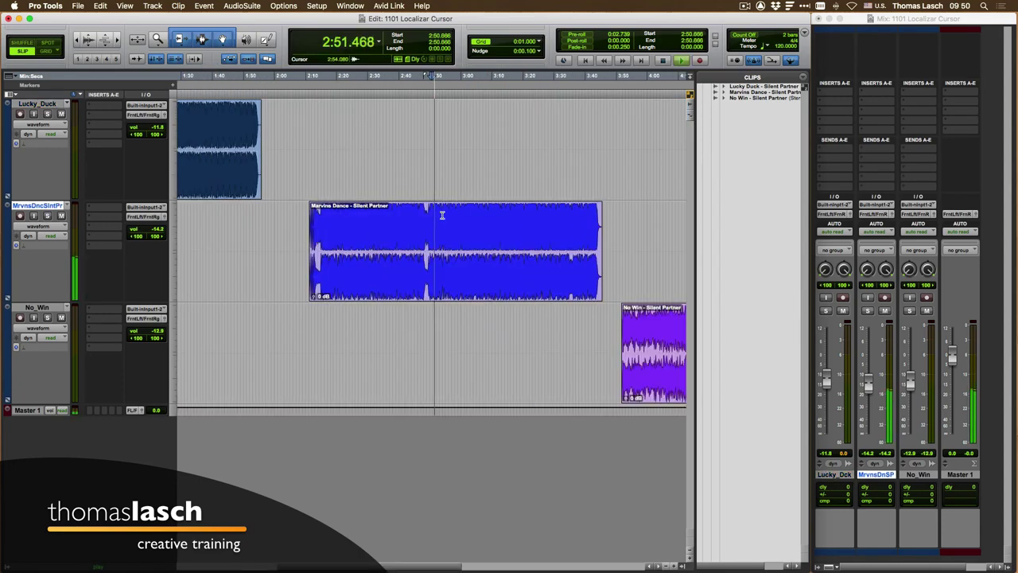
scroll(443, 215, up, 5)
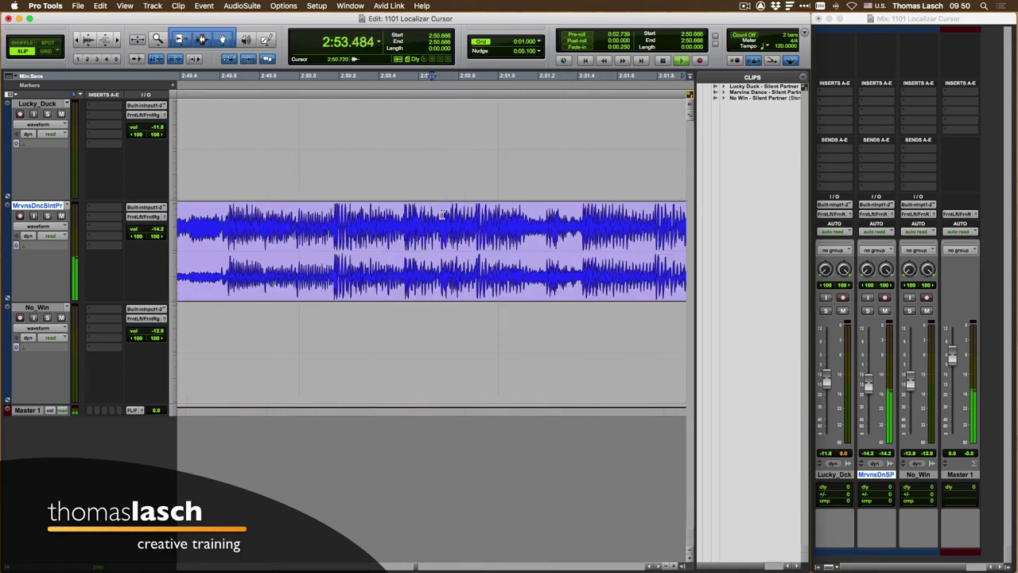
Step: Bring the view to the off-screen playback cursor with the edge-of-ruler cursor locator, and stop playback
scroll(442, 215, up, 1)
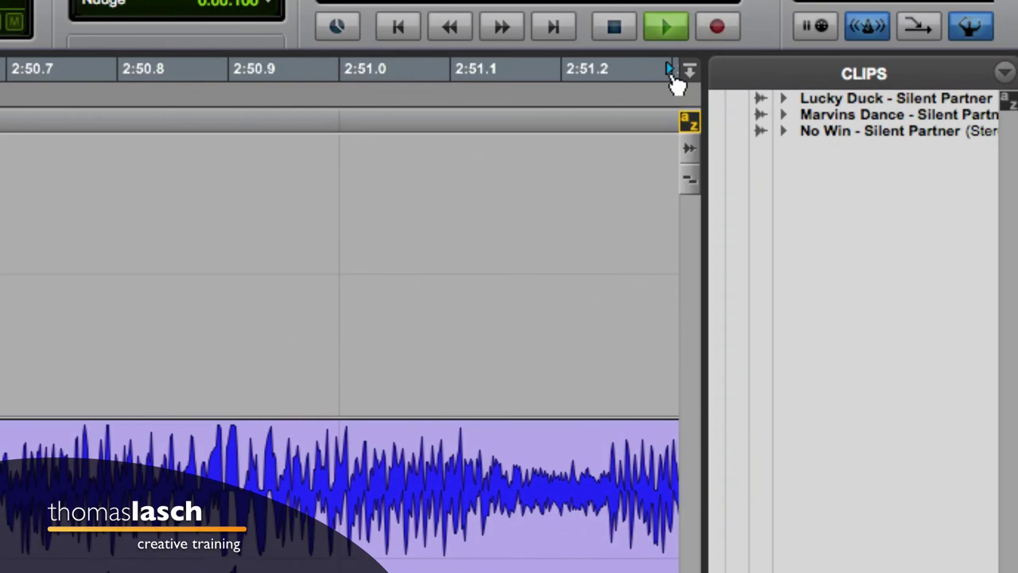
click(669, 70)
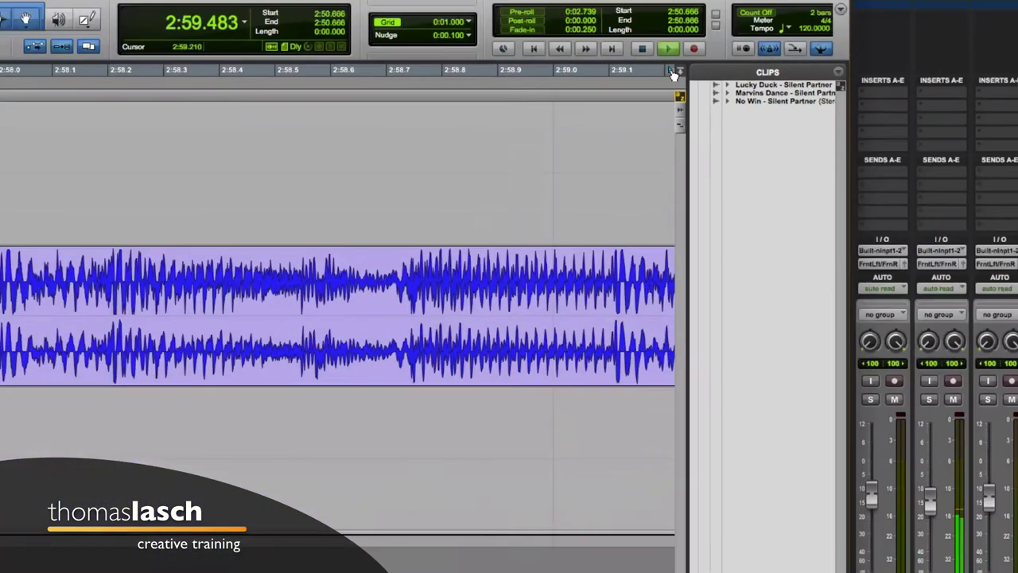
key(space)
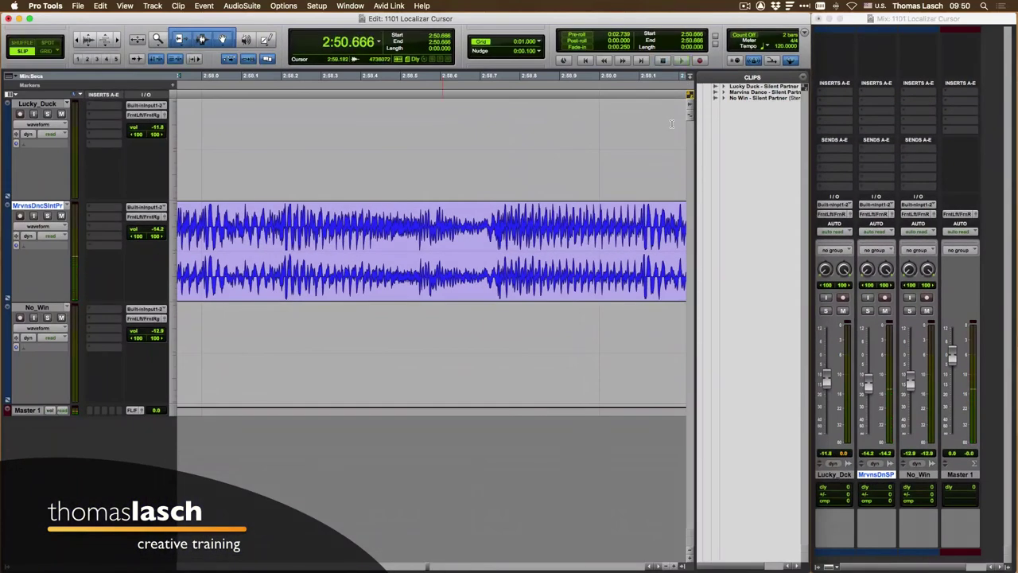